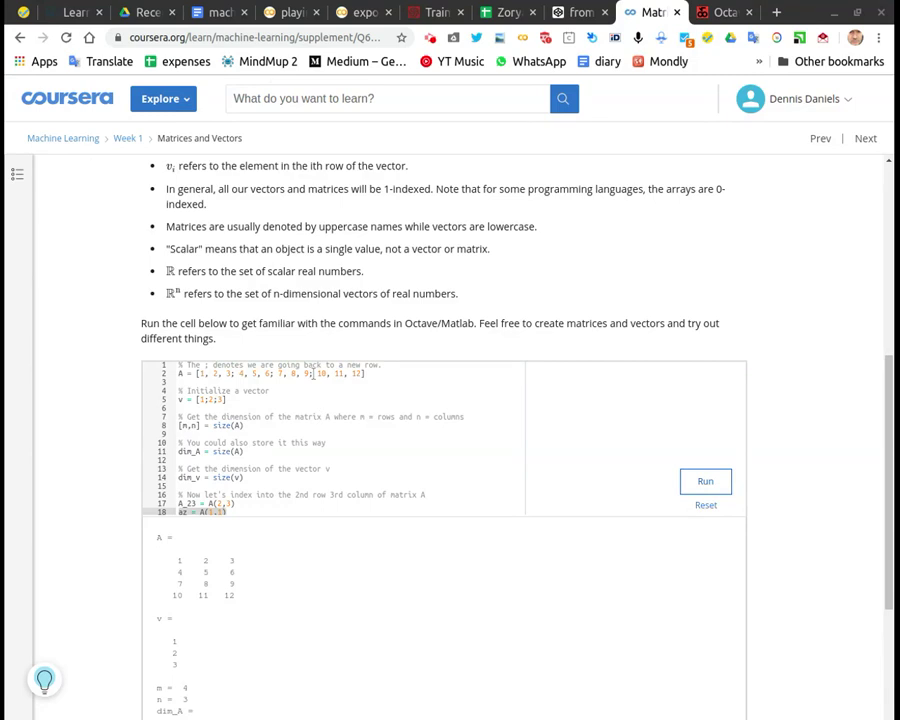
# Bring up the Octave Online console showing v, A, their sizes, A_23 = 6 and az = 1.
pyautogui.click(722, 20)
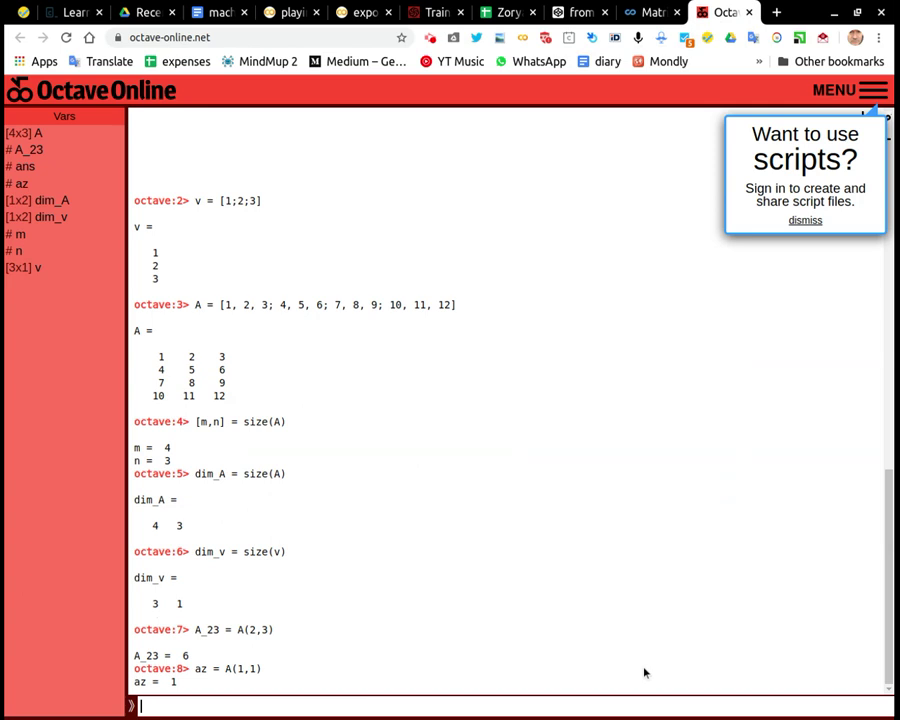
# Highlight the matrix A output and size command, then go back to the Coursera lesson.
pyautogui.click(138, 203)
pyautogui.moveTo(138, 203); pyautogui.dragTo(261, 224)
pyautogui.moveTo(177, 352); pyautogui.dragTo(290, 426)
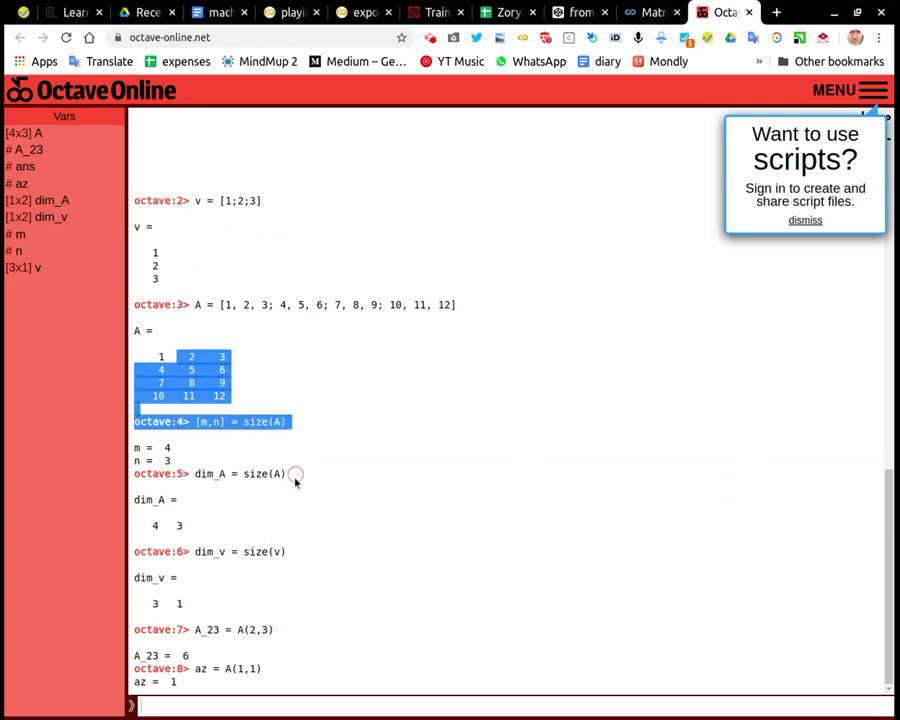
pyautogui.click(650, 14)
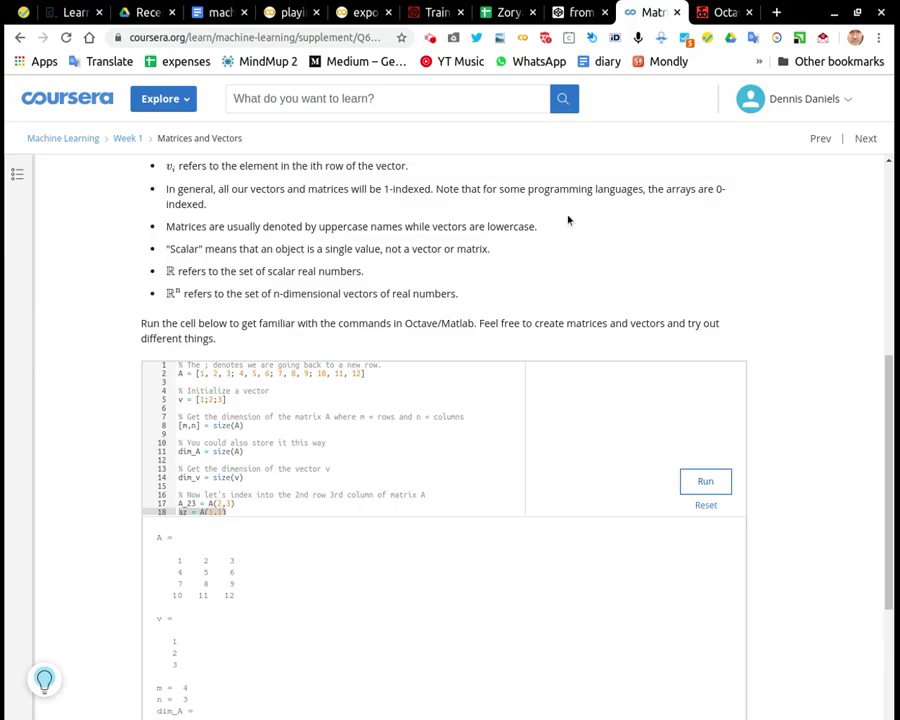
# Re-run the Coursera example cell and review its output, including dim_A = 4 3 and dim_v = 3 1.
pyautogui.click(701, 481)
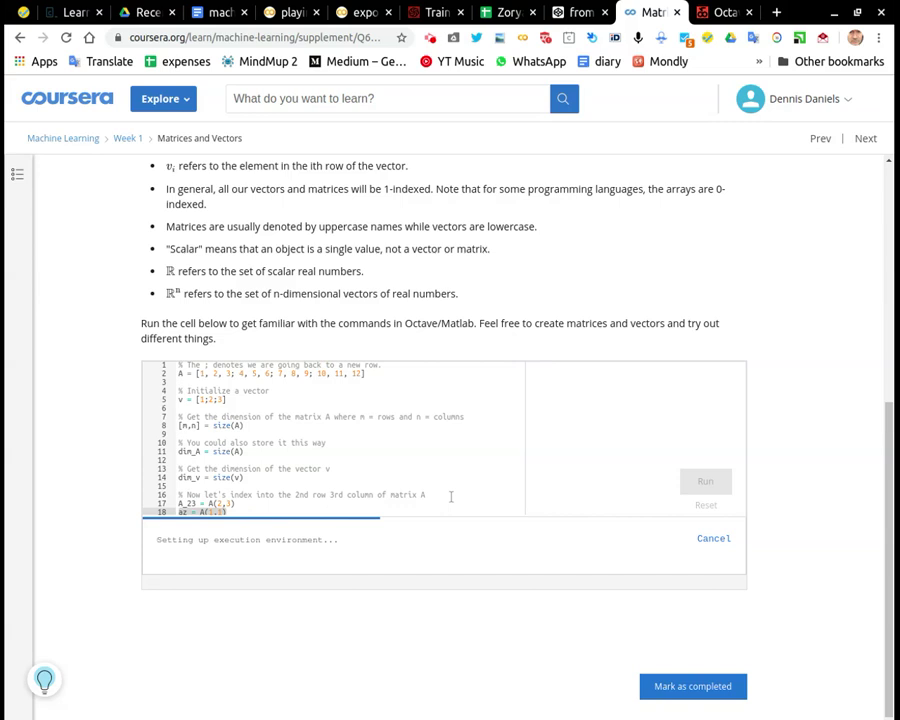
pyautogui.scroll(-2, 340, 580)
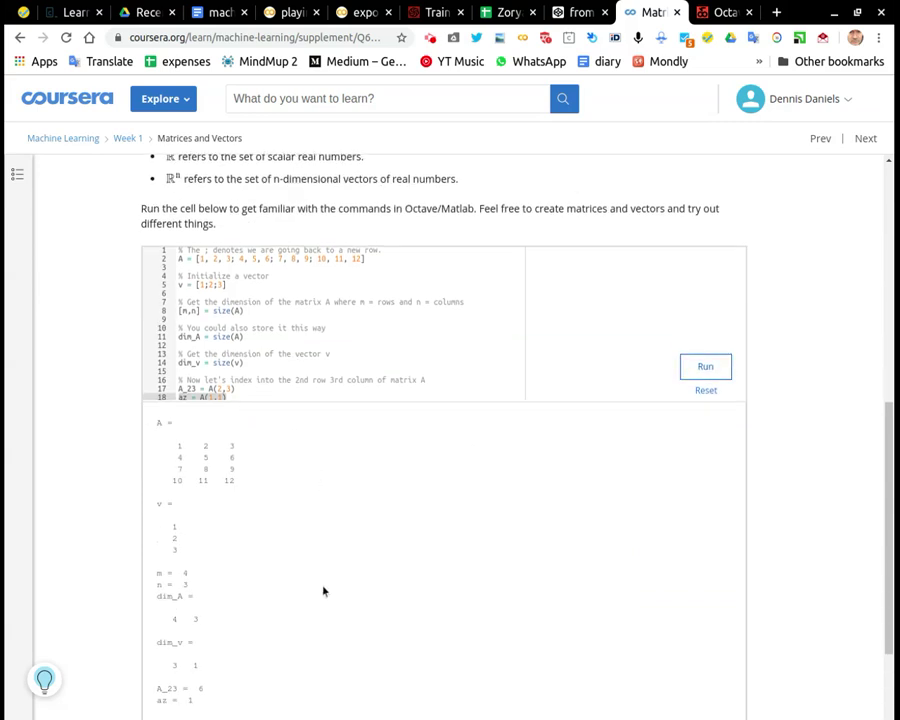
pyautogui.scroll(-3, 330, 582)
pyautogui.scroll(4, 315, 469)
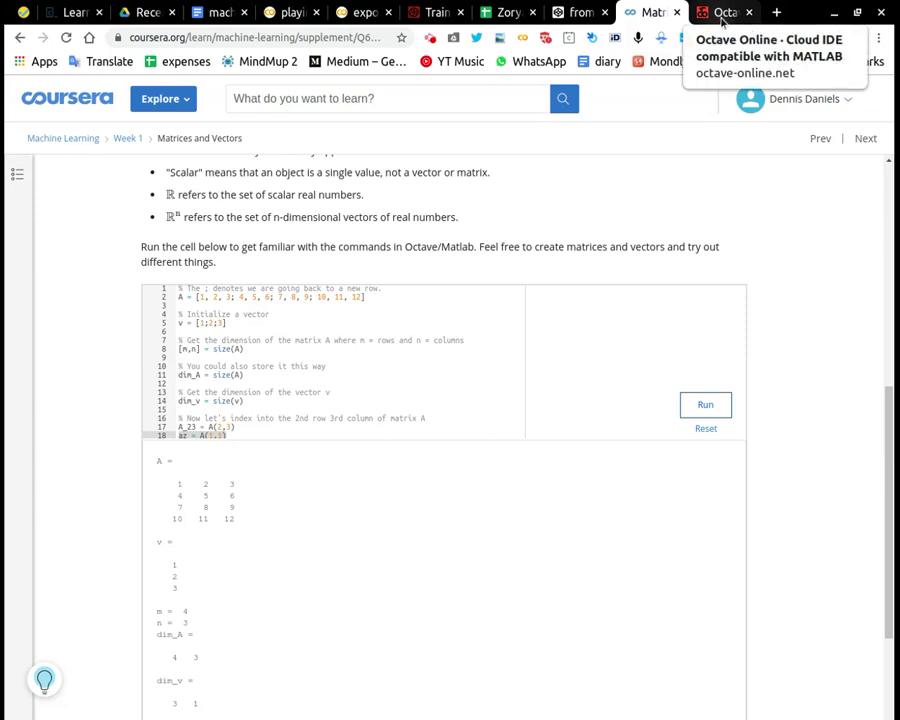
pyautogui.click(722, 12)
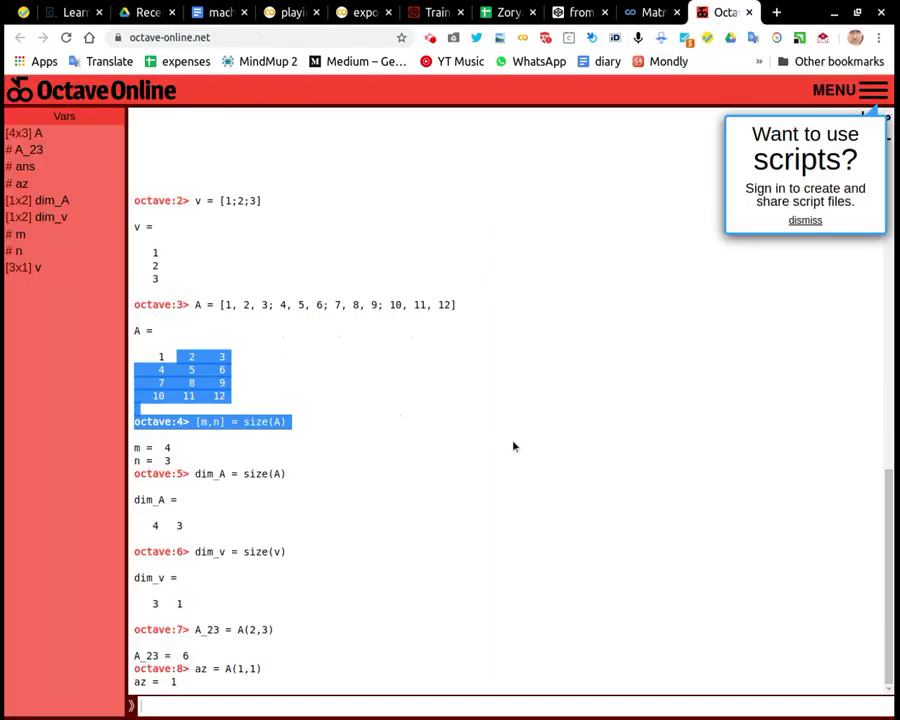
pyautogui.click(456, 414)
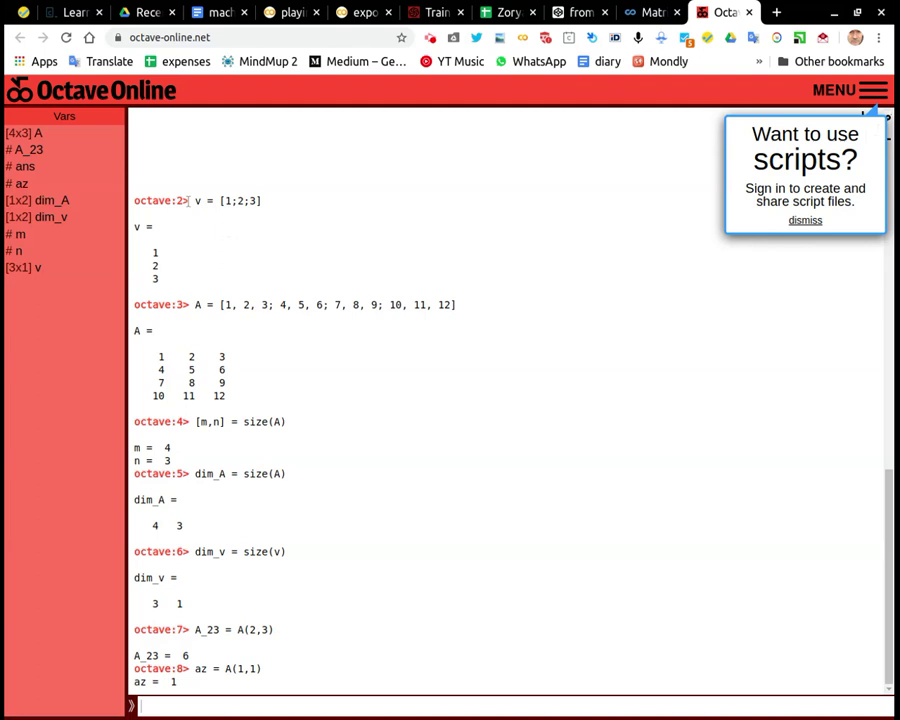
pyautogui.moveTo(196, 202); pyautogui.dragTo(276, 201)
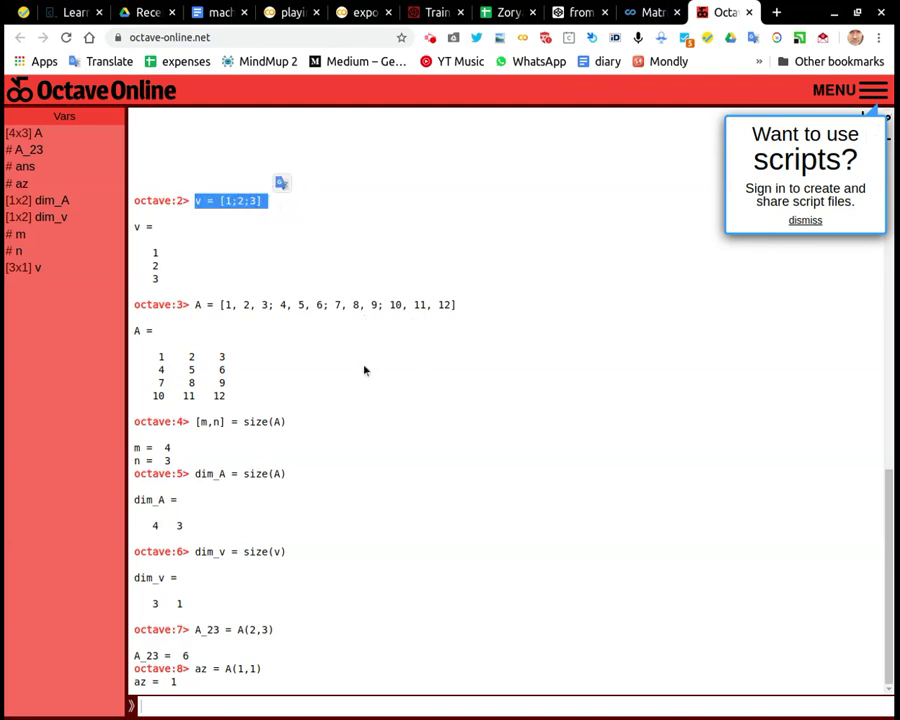
pyautogui.click(247, 204)
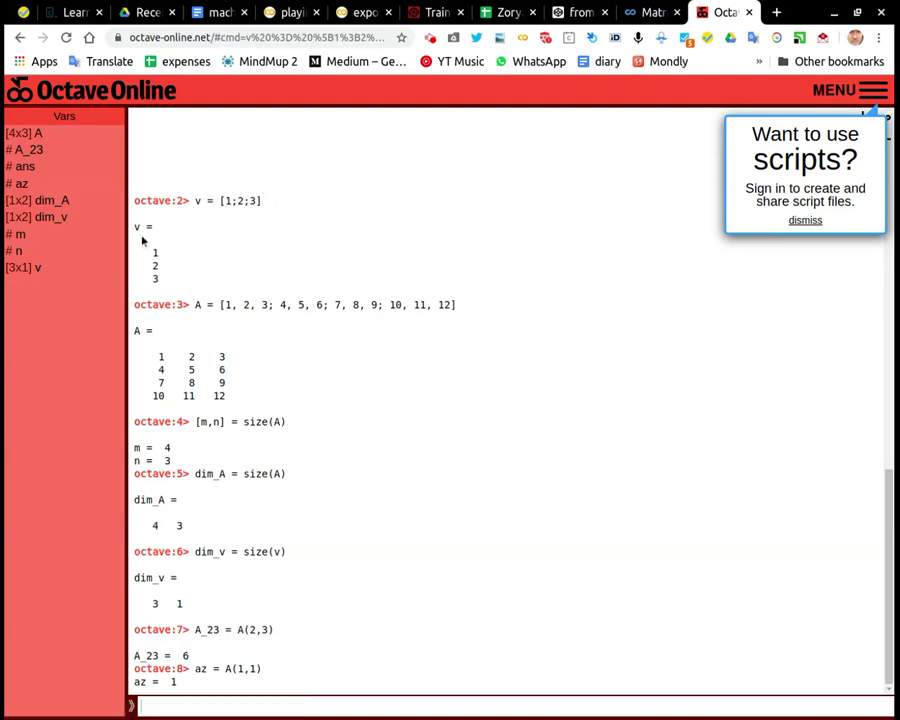
pyautogui.moveTo(135, 227); pyautogui.dragTo(158, 265)
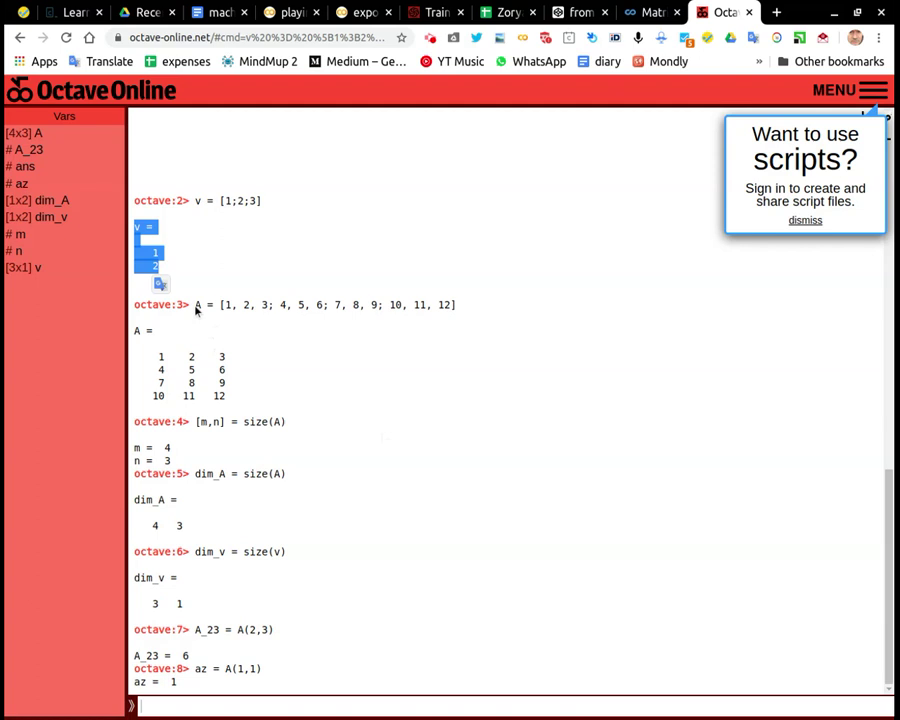
pyautogui.moveTo(196, 306); pyautogui.dragTo(305, 306)
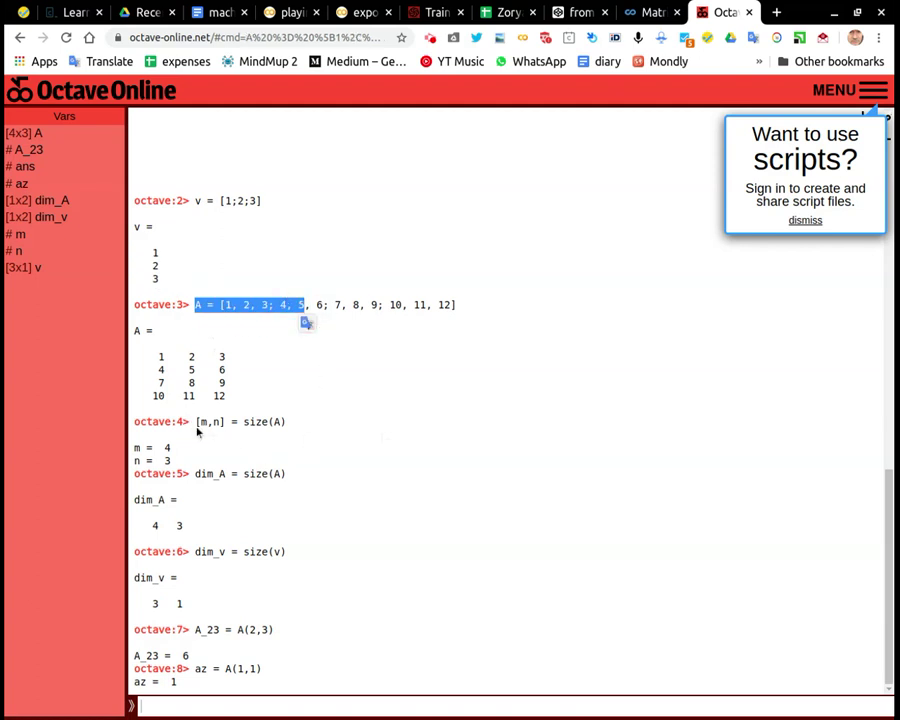
pyautogui.moveTo(197, 423); pyautogui.dragTo(288, 418)
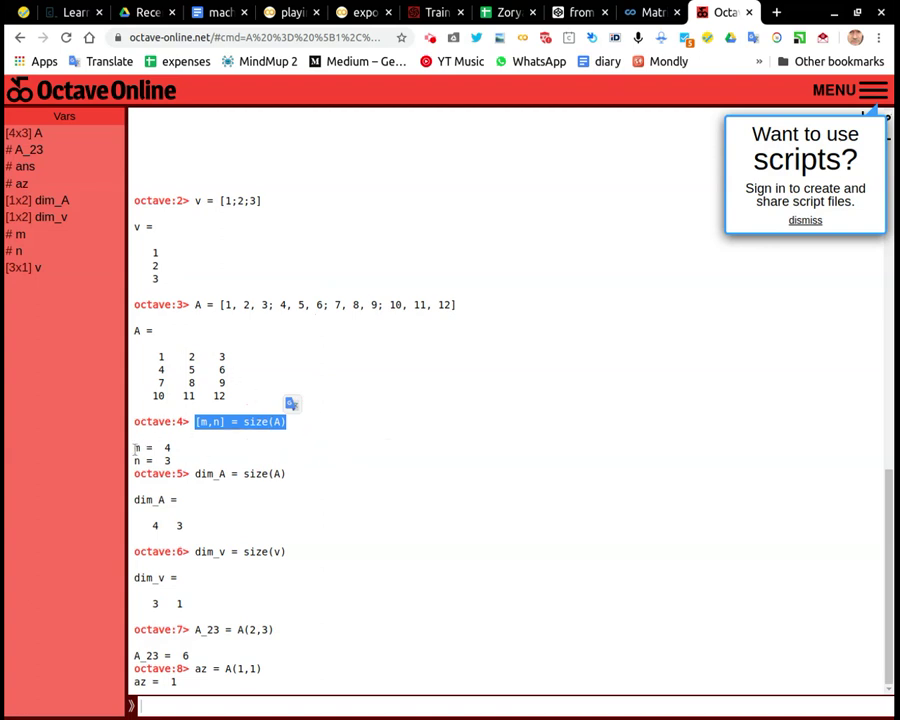
pyautogui.moveTo(134, 448); pyautogui.dragTo(174, 449)
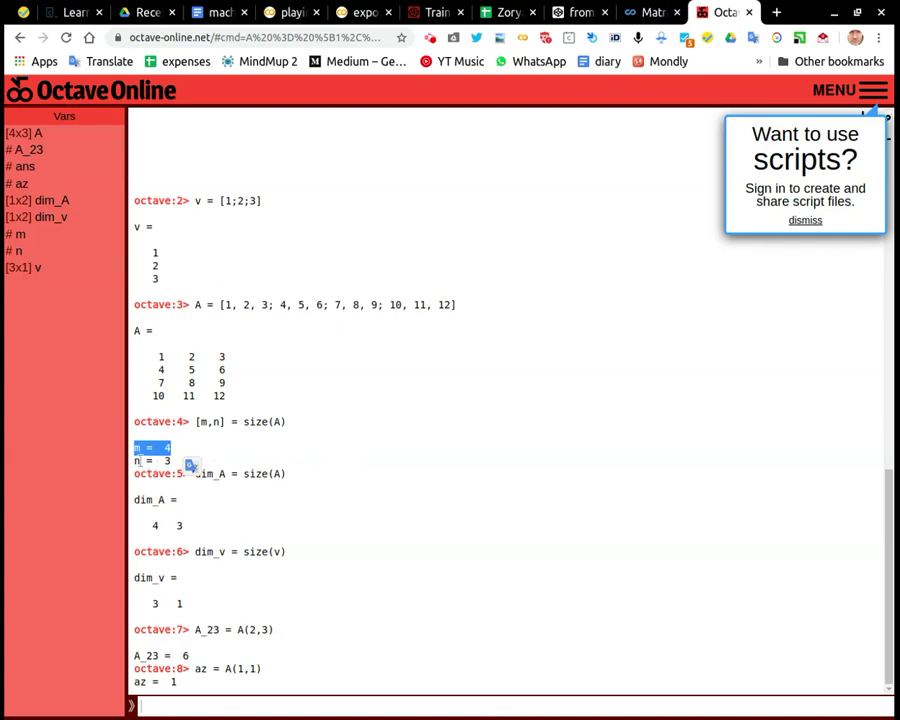
pyautogui.moveTo(133, 462); pyautogui.dragTo(205, 465)
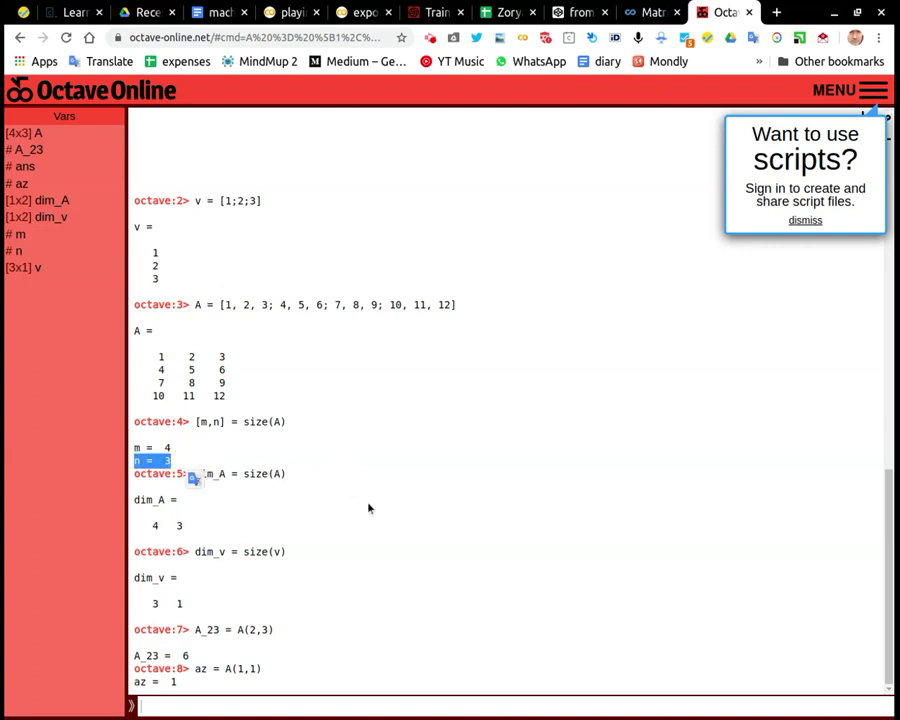
pyautogui.click(134, 499)
pyautogui.moveTo(134, 499); pyautogui.dragTo(177, 500)
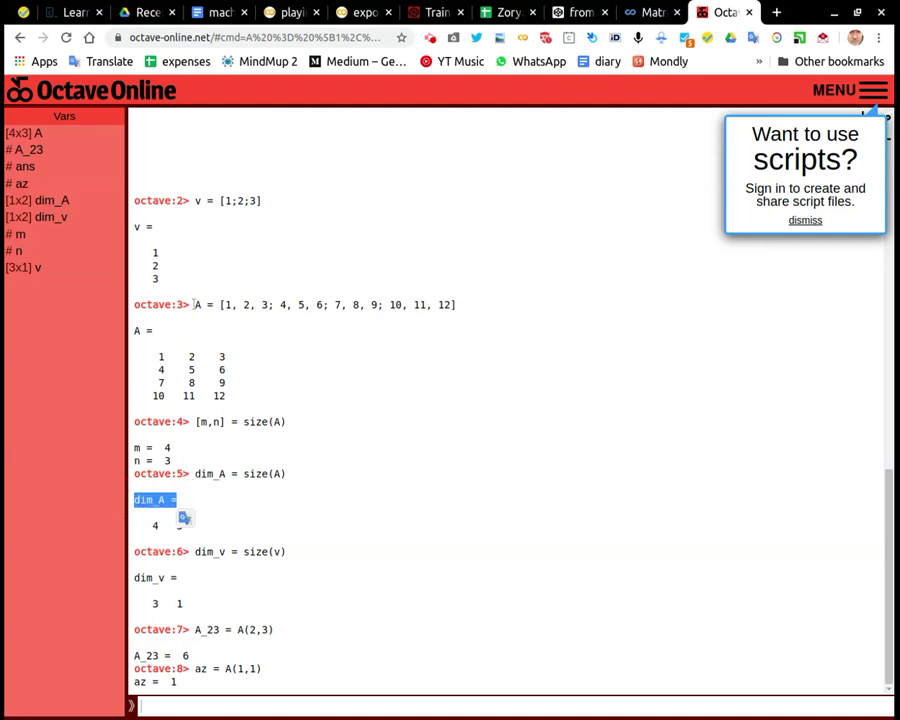
pyautogui.moveTo(196, 304); pyautogui.dragTo(473, 311)
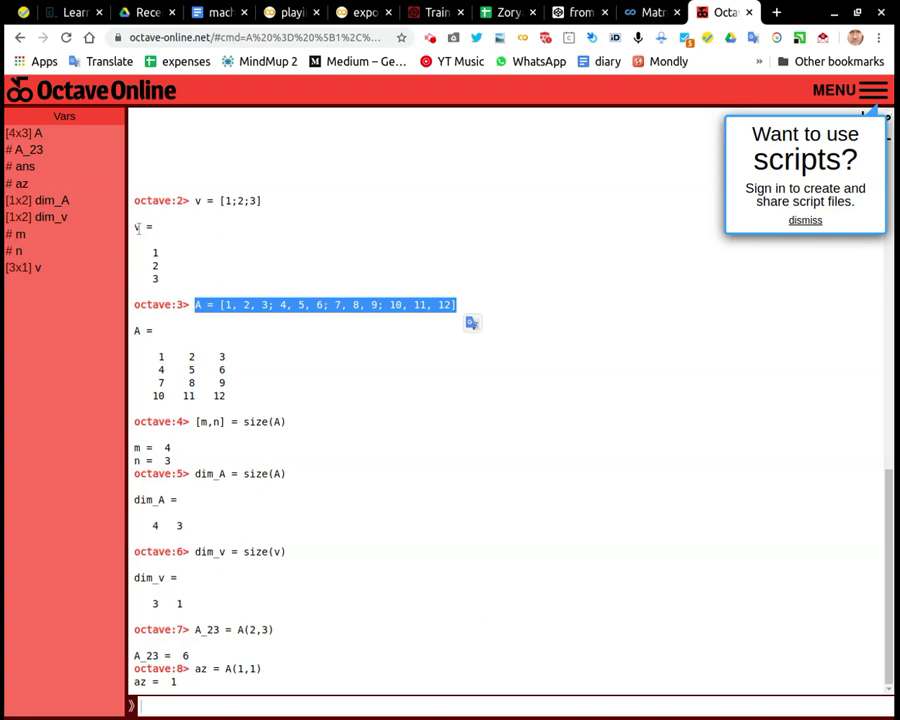
pyautogui.moveTo(135, 228); pyautogui.dragTo(179, 268)
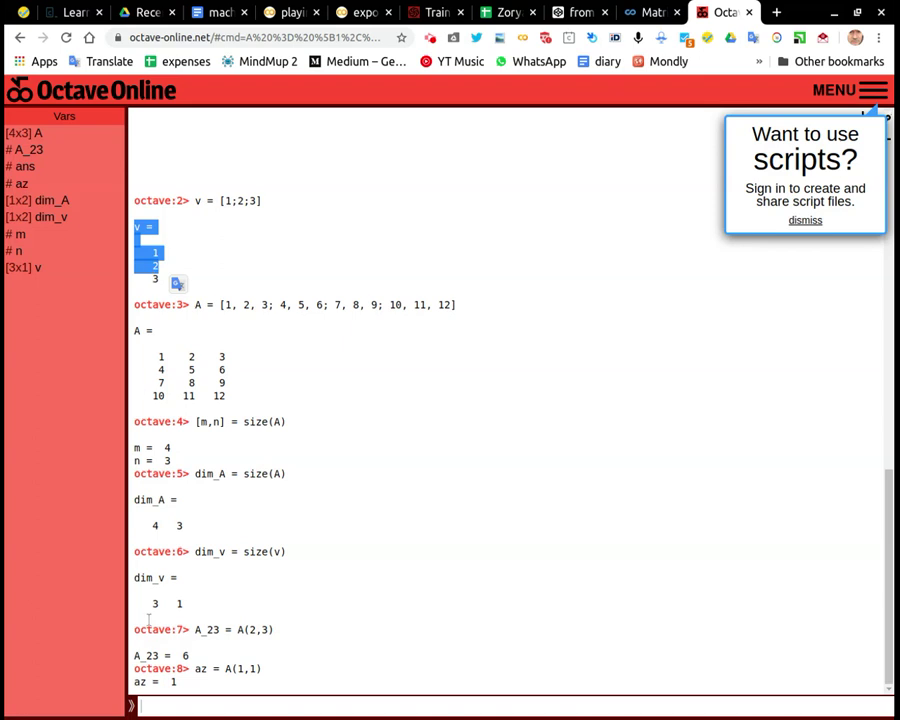
pyautogui.doubleClick(180, 604)
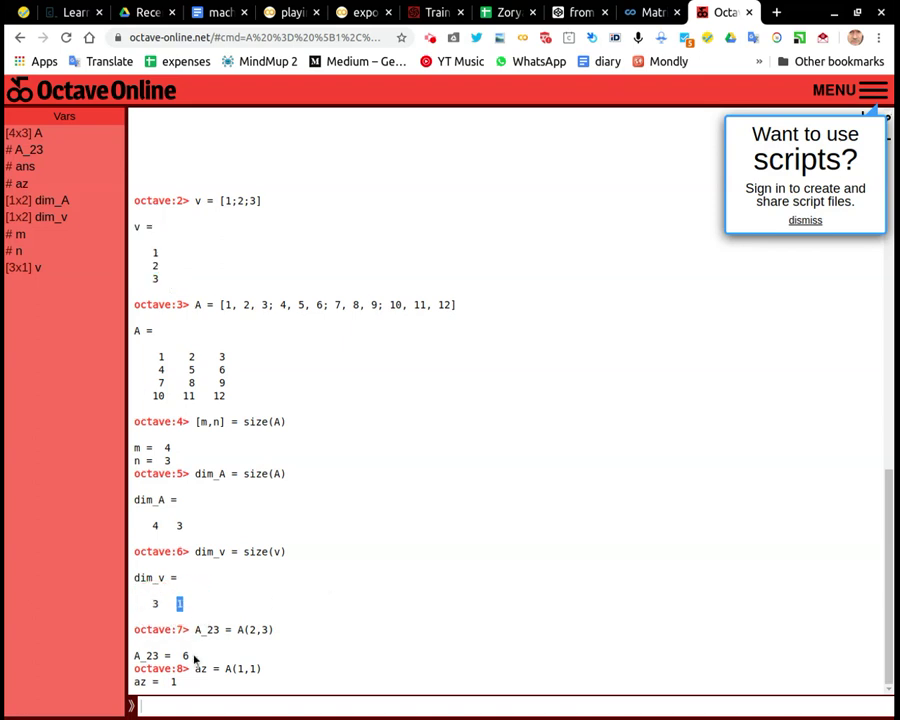
pyautogui.doubleClick(138, 656)
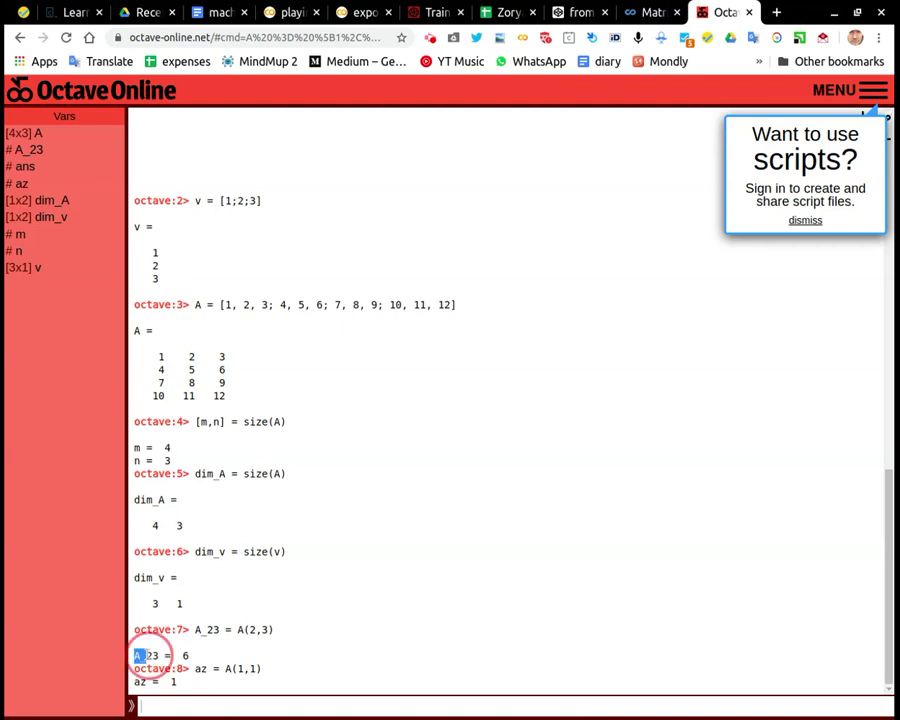
pyautogui.doubleClick(215, 631)
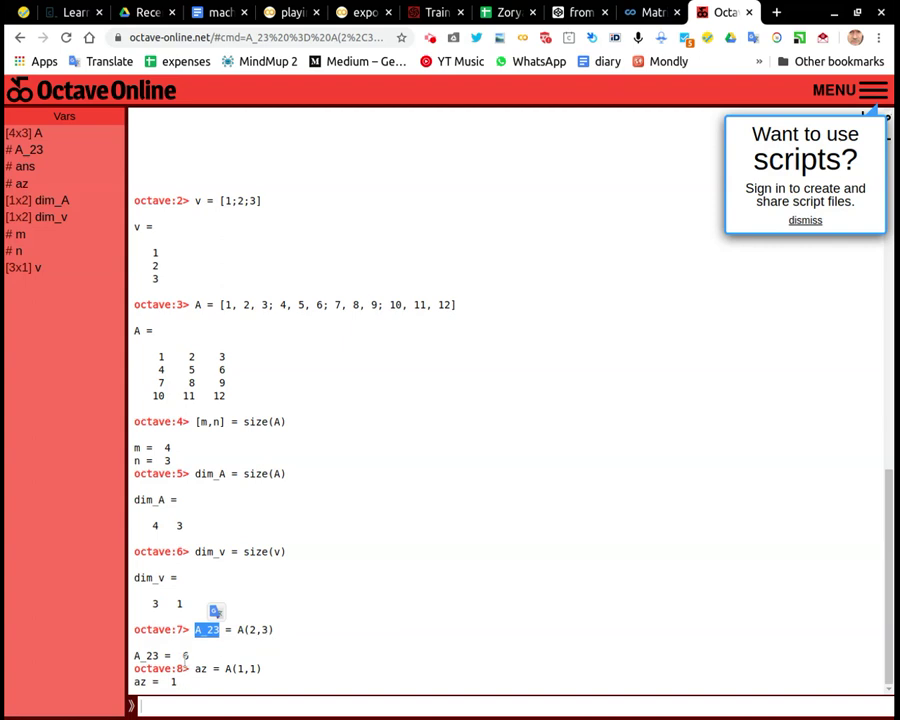
pyautogui.click(198, 676)
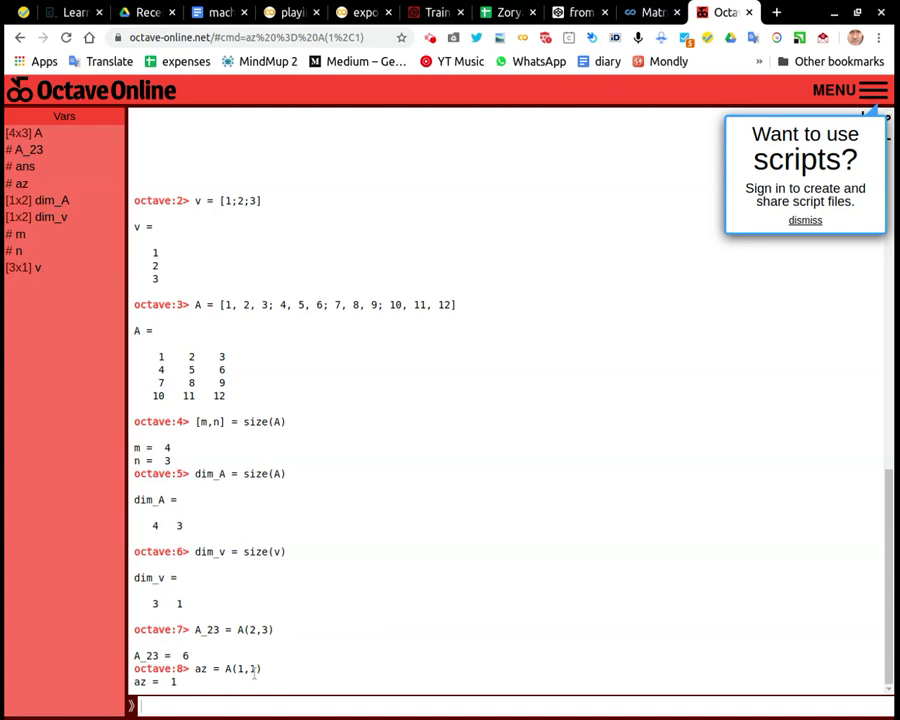
# Run ab = A(4,3) in Octave Online, getting 12, and return to the Coursera lesson.
pyautogui.doubleClick(160, 356)
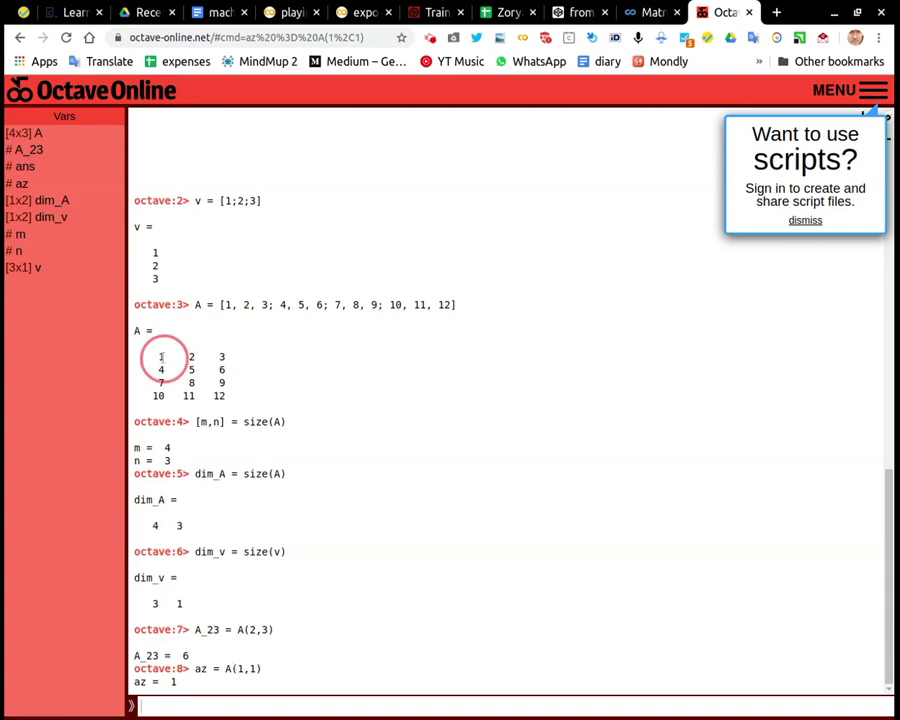
pyautogui.click(190, 705)
pyautogui.write('a')
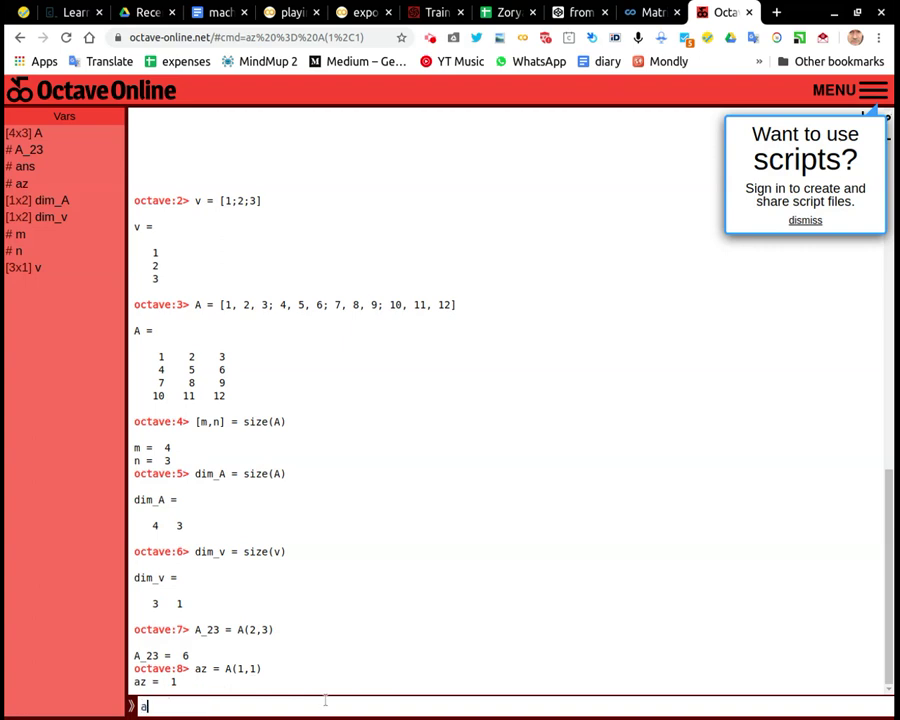
pyautogui.write('b = ')
pyautogui.write('A')
pyautogui.write('(')
pyautogui.write('4,')
pyautogui.write('3)')
pyautogui.press('Return')
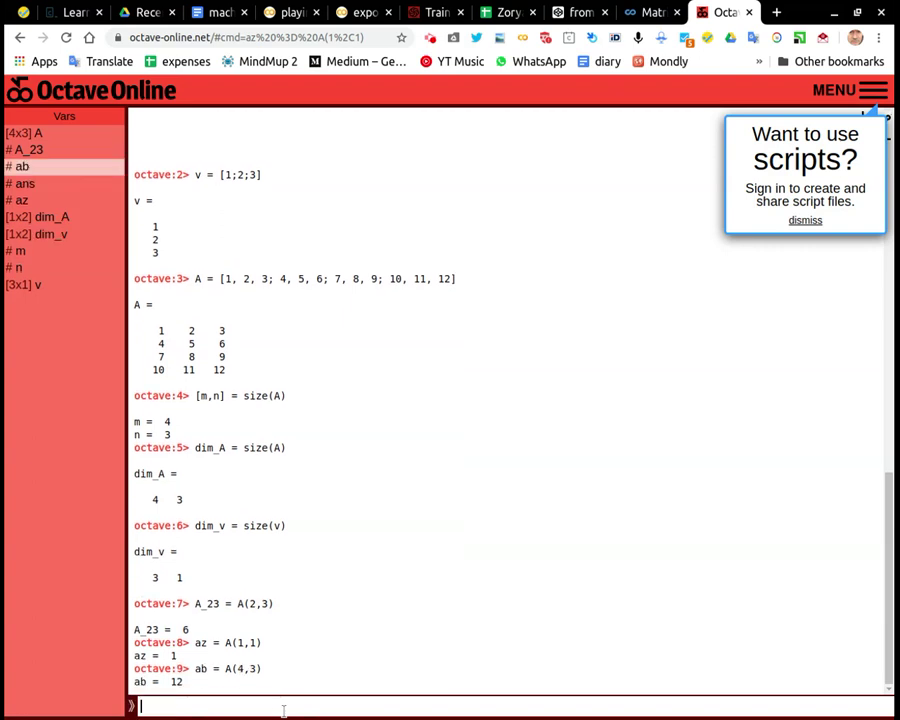
pyautogui.moveTo(182, 682); pyautogui.dragTo(146, 655)
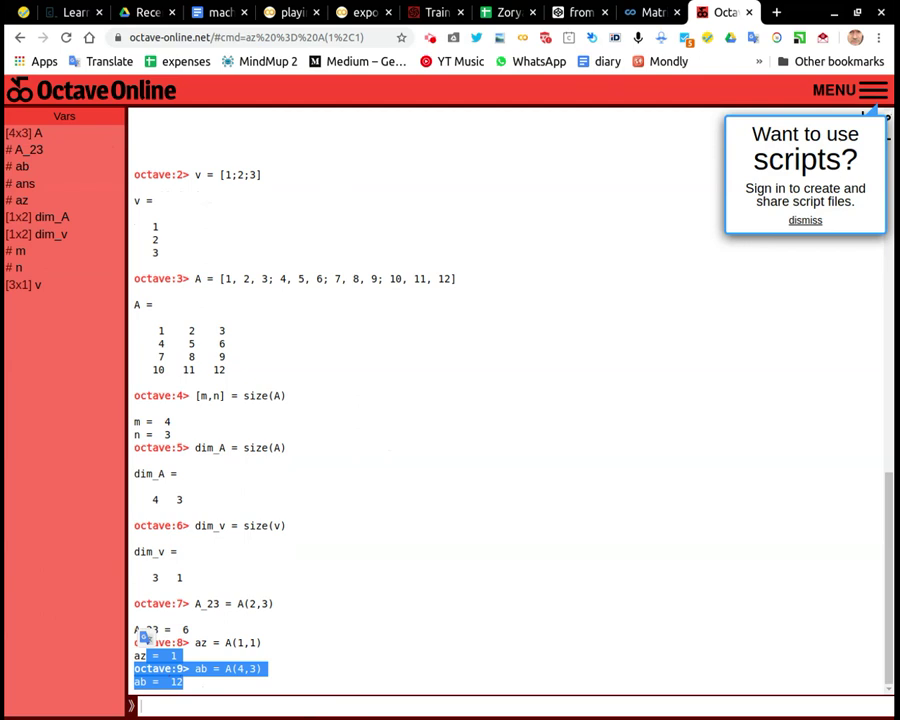
pyautogui.click(655, 14)
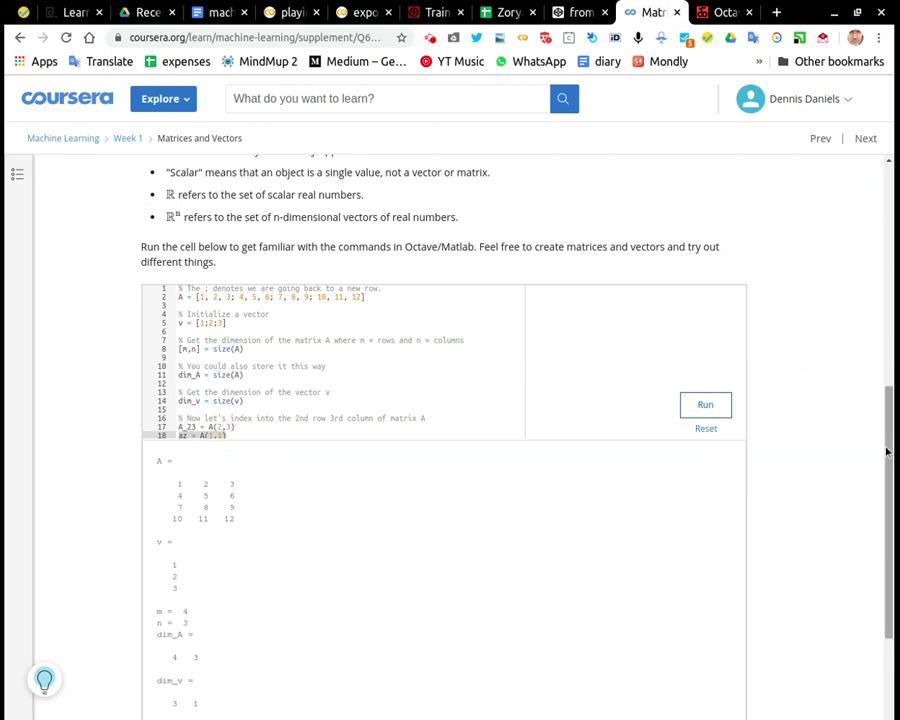
pyautogui.scroll(5, 880, 448)
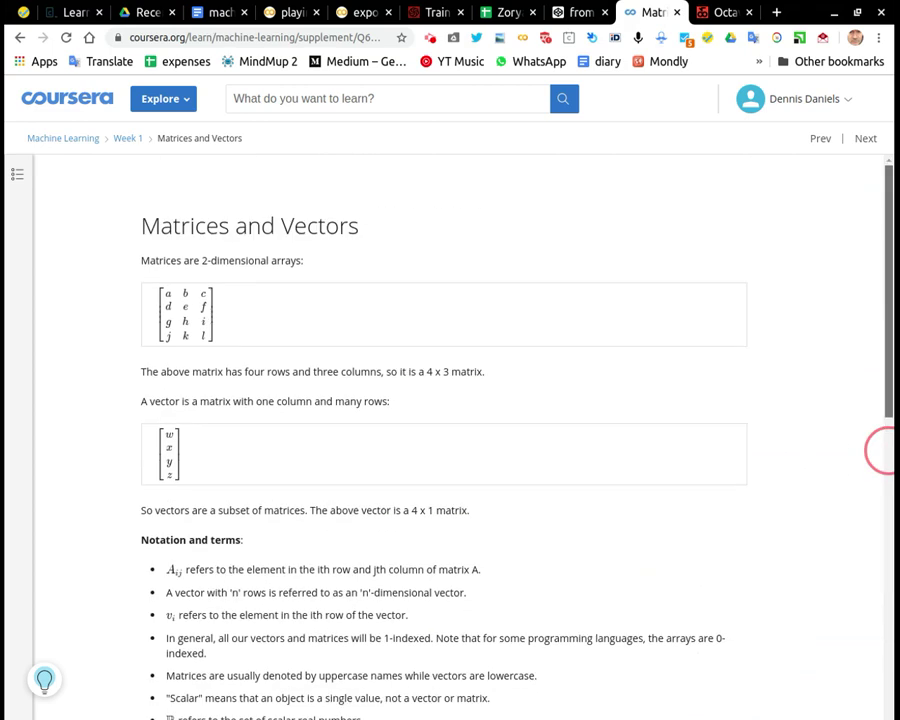
pyautogui.scroll(-1, 880, 450)
pyautogui.scroll(-8, 880, 450)
pyautogui.scroll(-2, 880, 450)
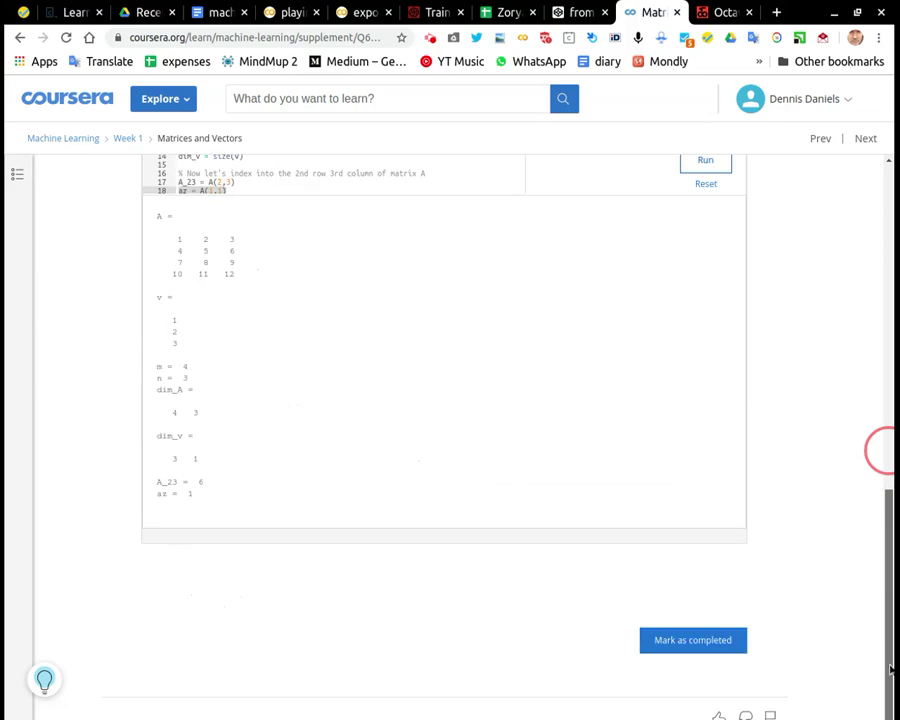